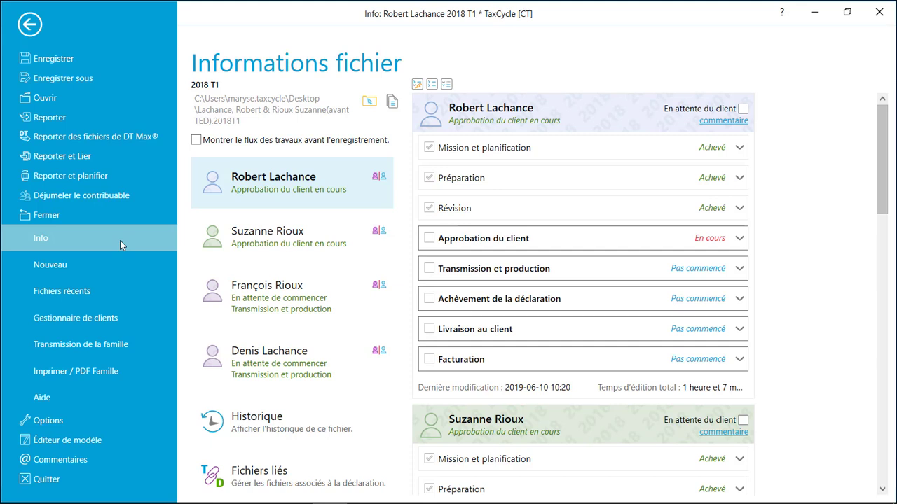
Open the TED account settings (Compte de la TED) in the program options
click(110, 422)
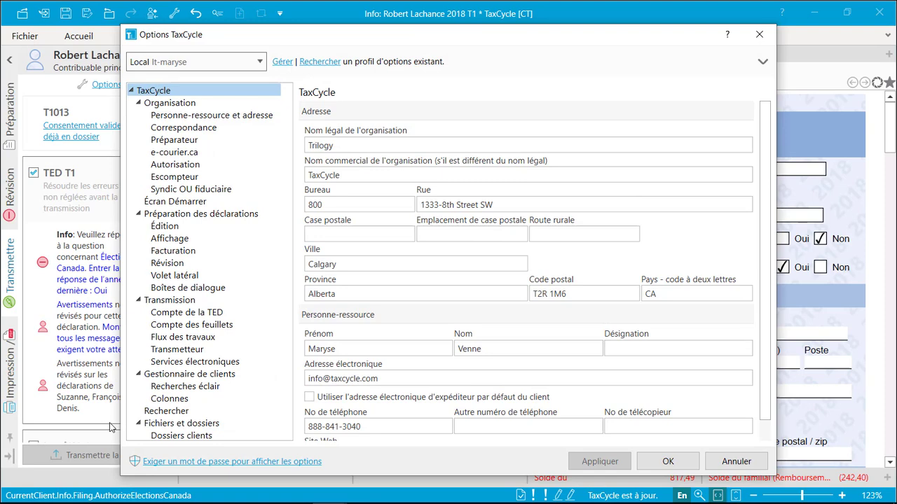
click(200, 313)
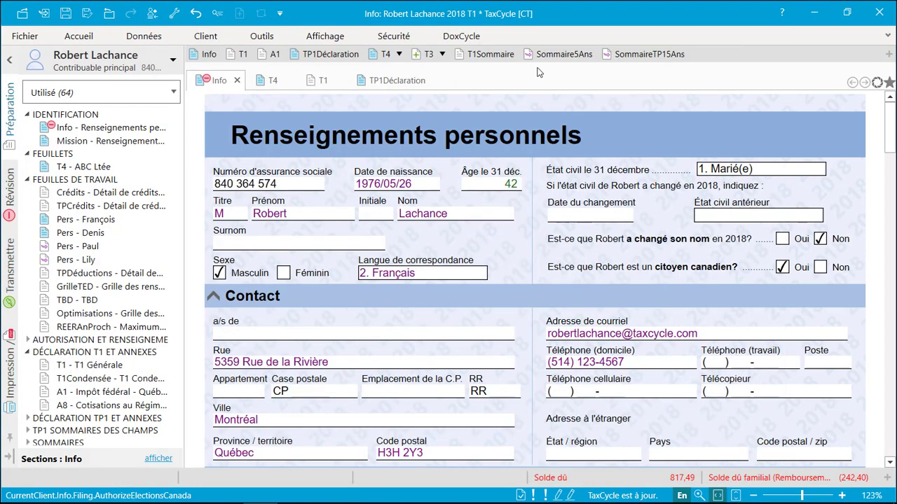
Resolve the TED T1 transmission error by entering last year's answer, Oui, for the Élections Canada question
click(5, 269)
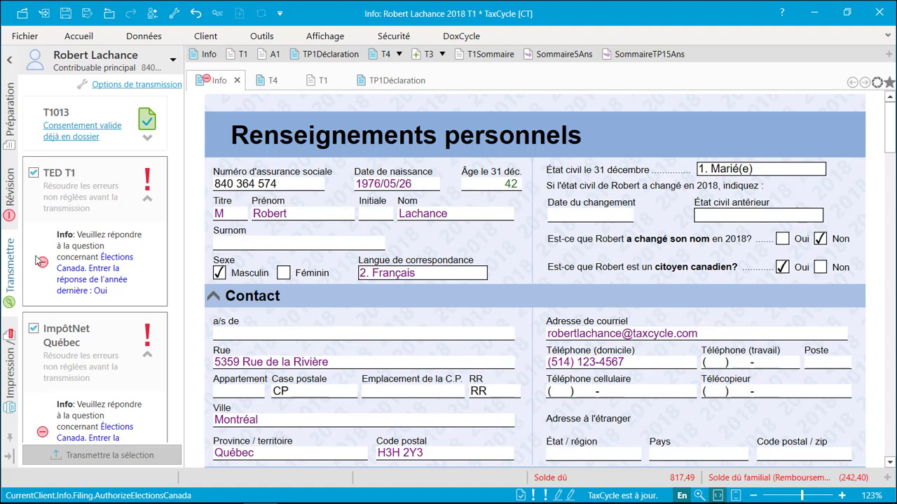
mouse_move(178, 188)
mouse_down()
mouse_move(187, 352)
mouse_move(178, 171)
mouse_up()
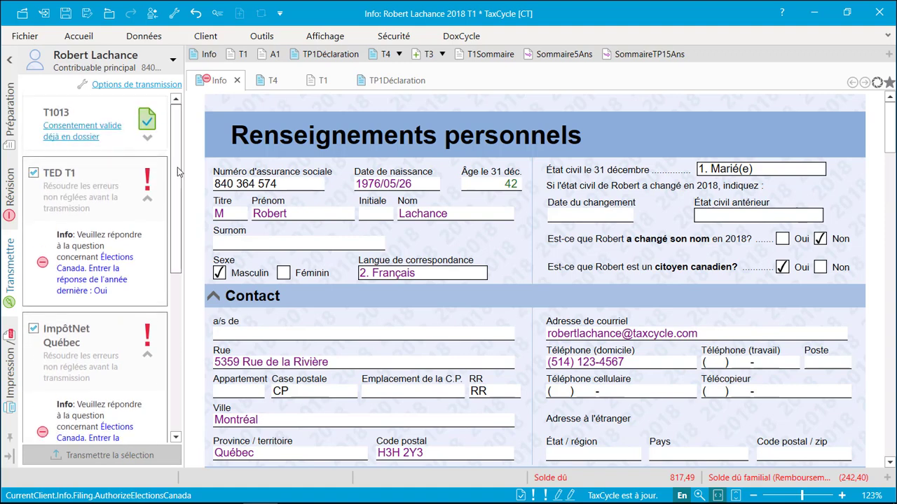
click(103, 291)
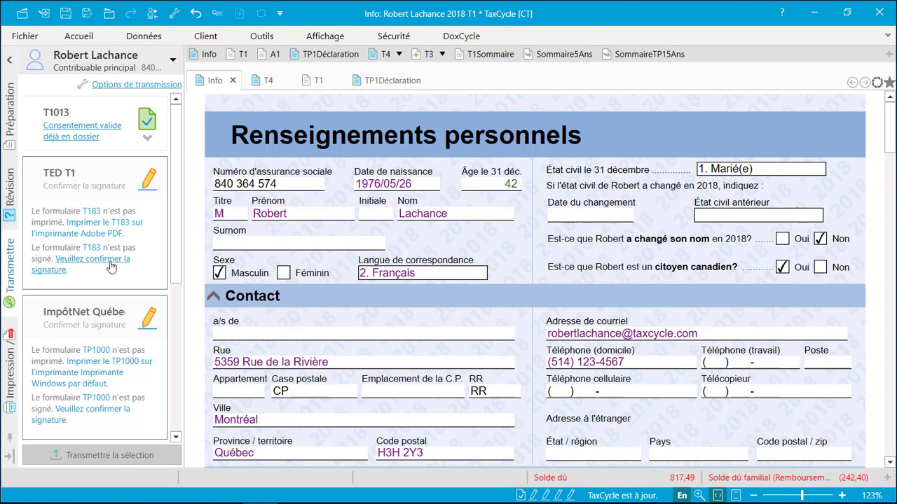
Confirm the T183 signature and transmit the TED T1 return
click(110, 263)
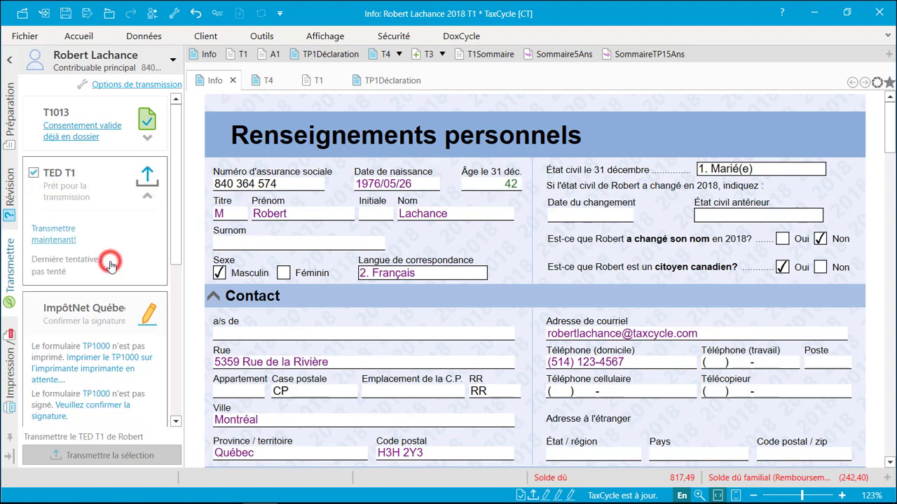
click(65, 241)
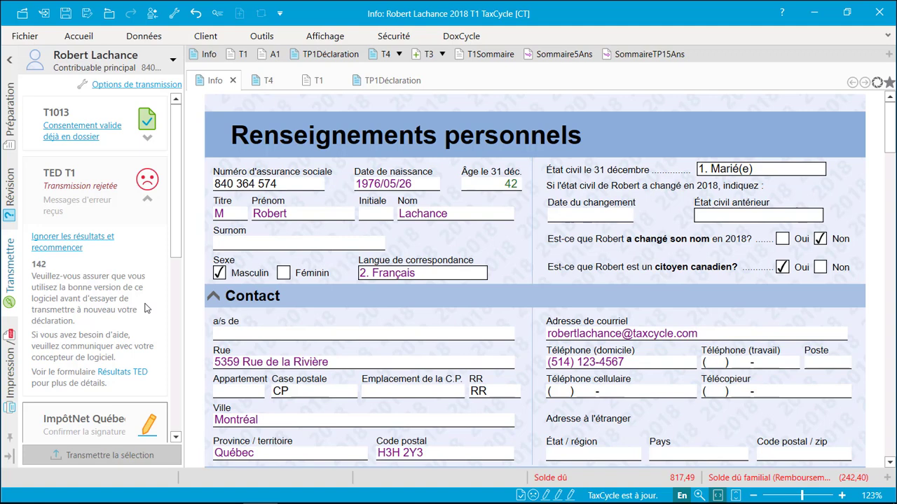
Ignore the rejected TED T1 results to start over and transmit the return again
click(84, 241)
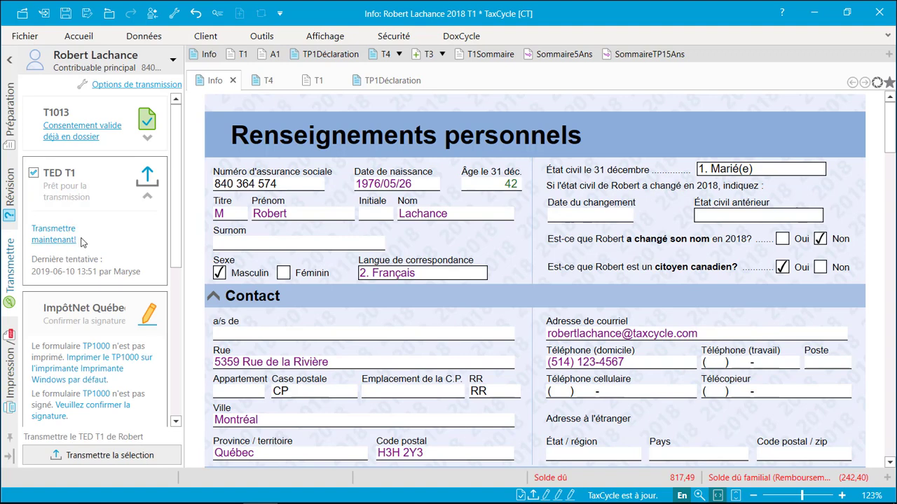
click(58, 241)
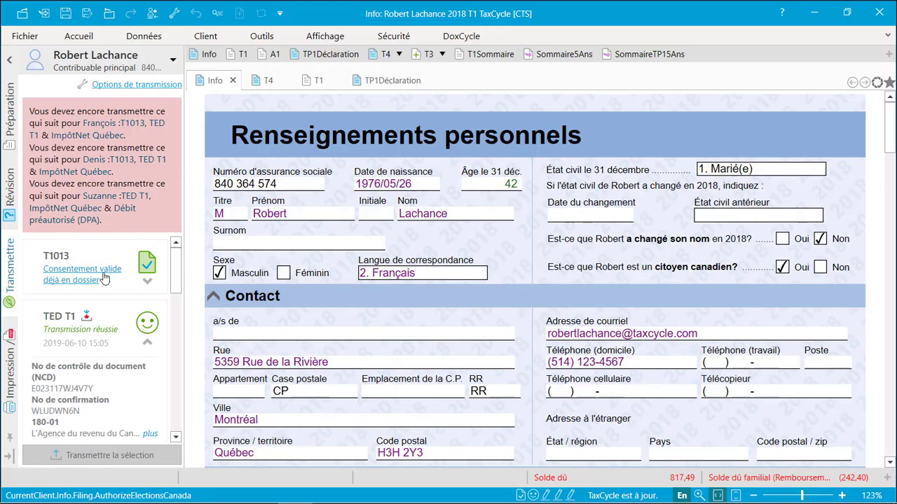
Confirm the TP1000 signature and transmit the ImpôtNet Québec return
click(147, 342)
drag(176, 287, 181, 330)
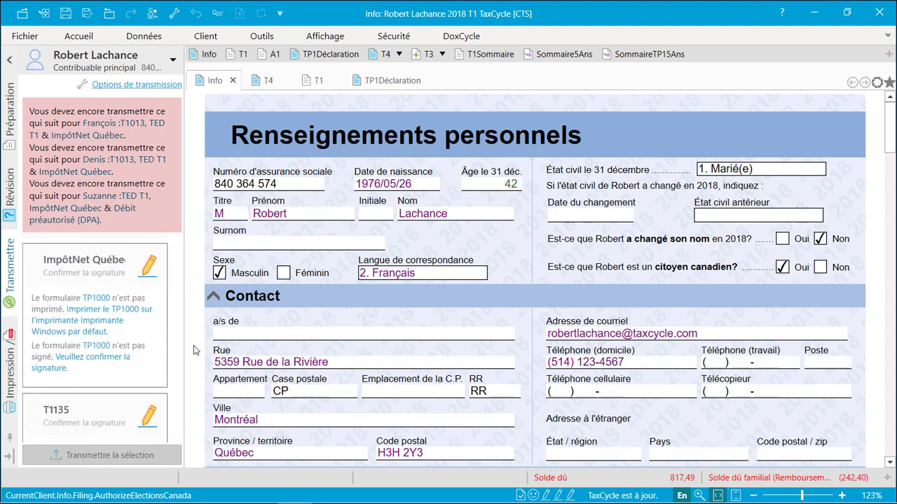
click(112, 358)
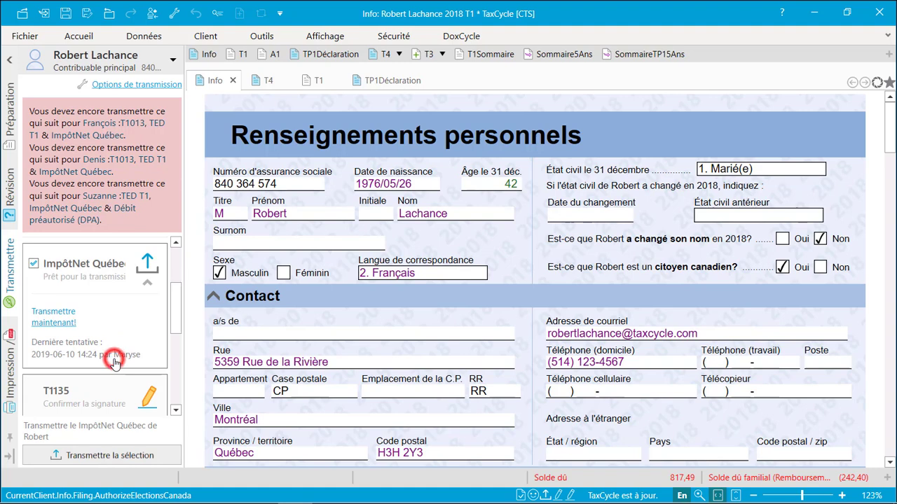
click(64, 325)
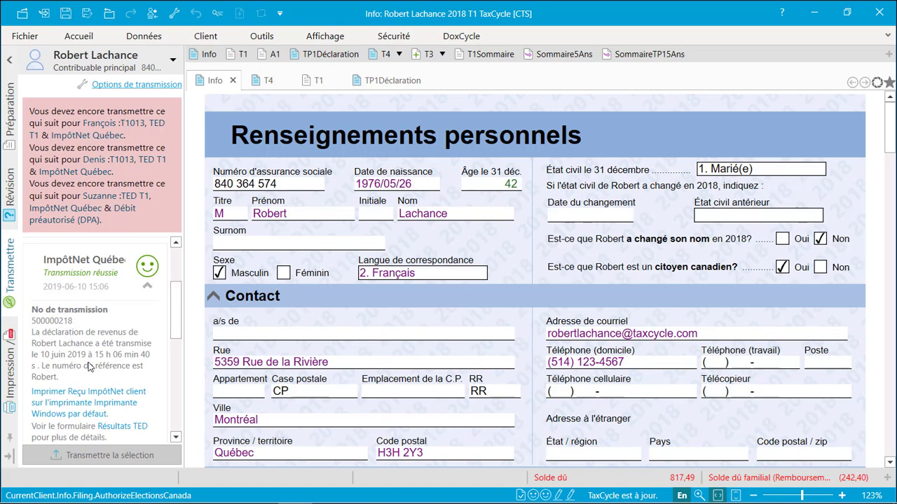
click(119, 432)
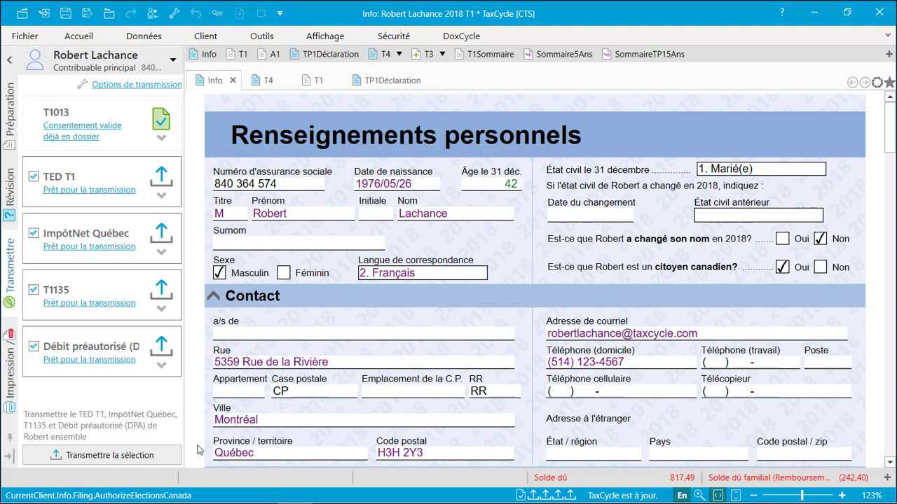
Exclude Débit préautorisé and T1135 from the selection and transmit TED T1 and ImpôtNet Québec together
click(33, 346)
click(34, 289)
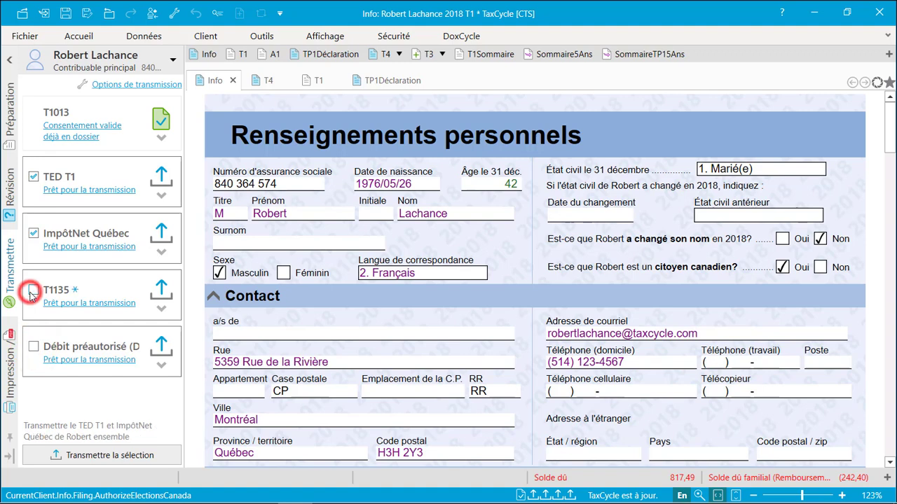
click(83, 456)
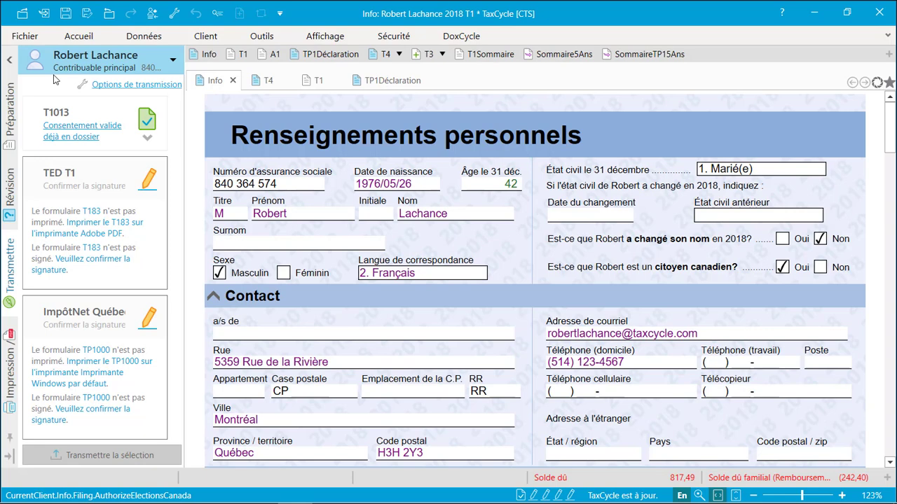
Save the file and start a family transmission covering all family members and all transmission types
key(ctrl+s)
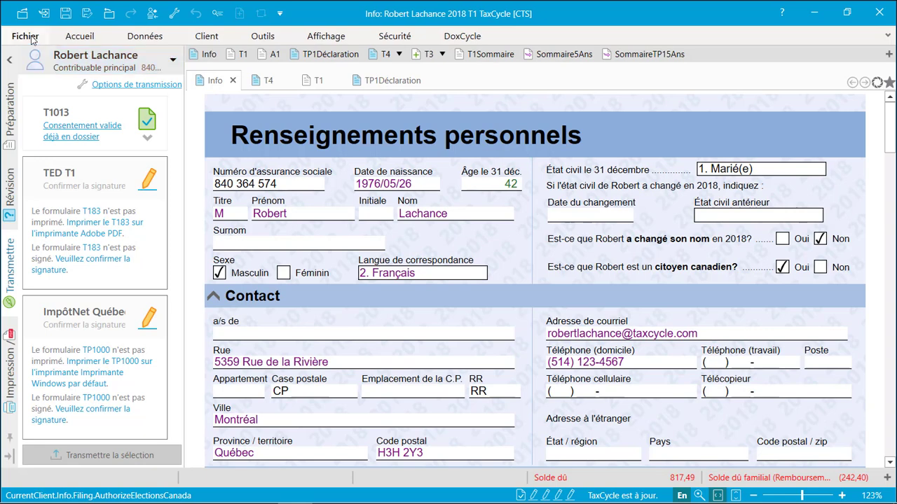
click(25, 36)
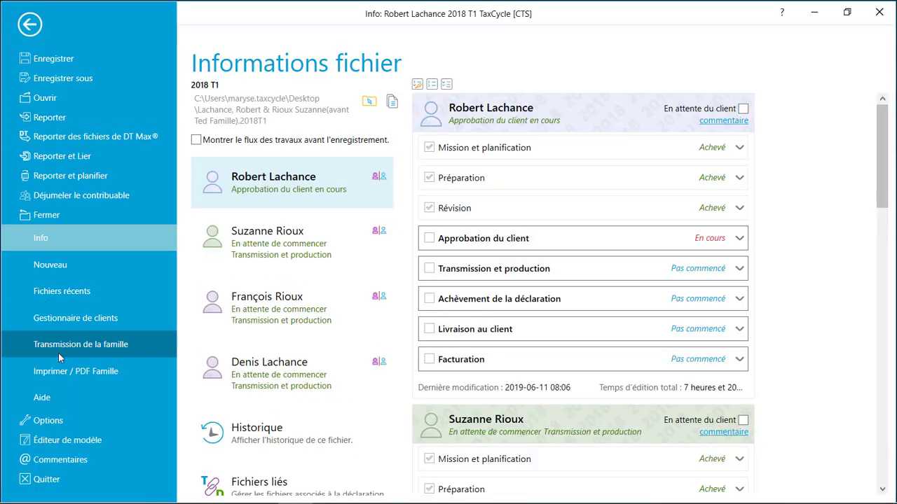
click(61, 354)
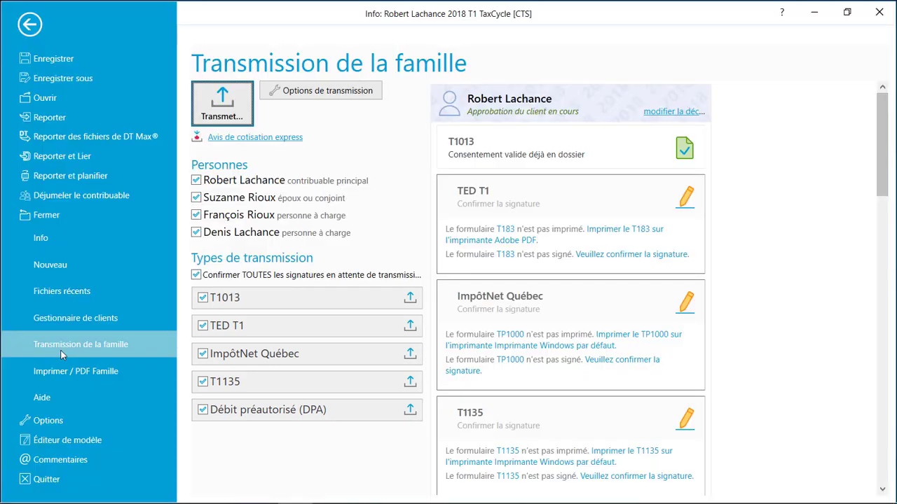
click(201, 121)
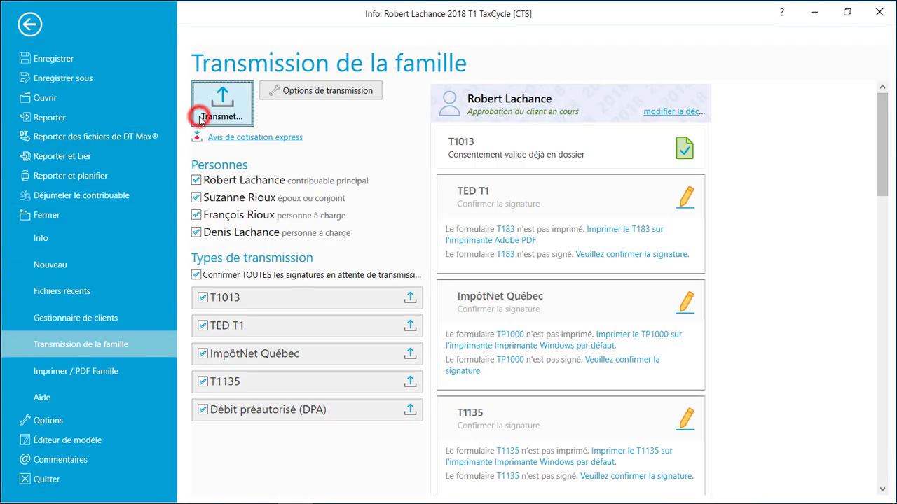
click(383, 319)
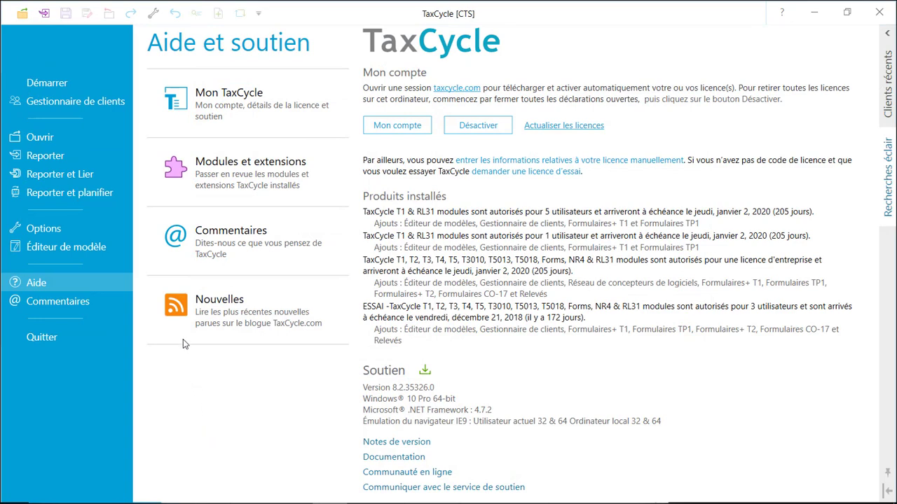
Filter the client manager with the quick search "Prêt à produire la T1 par la TED"
click(86, 101)
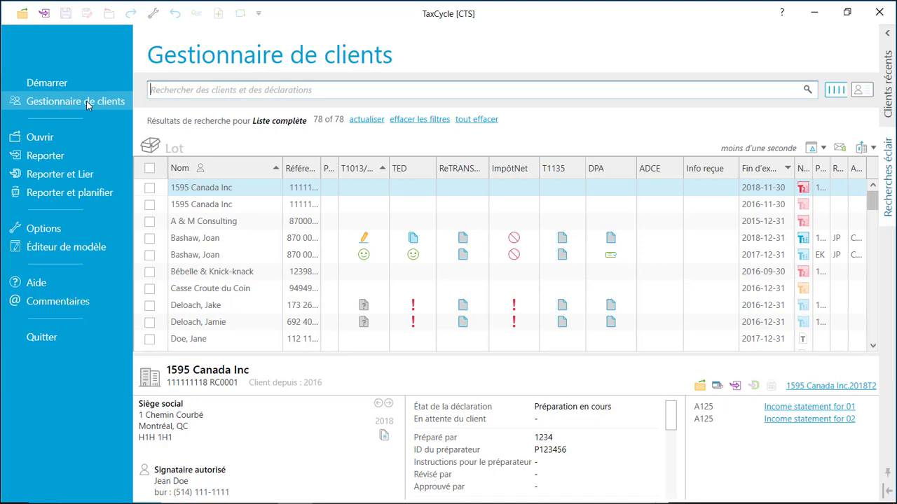
click(886, 172)
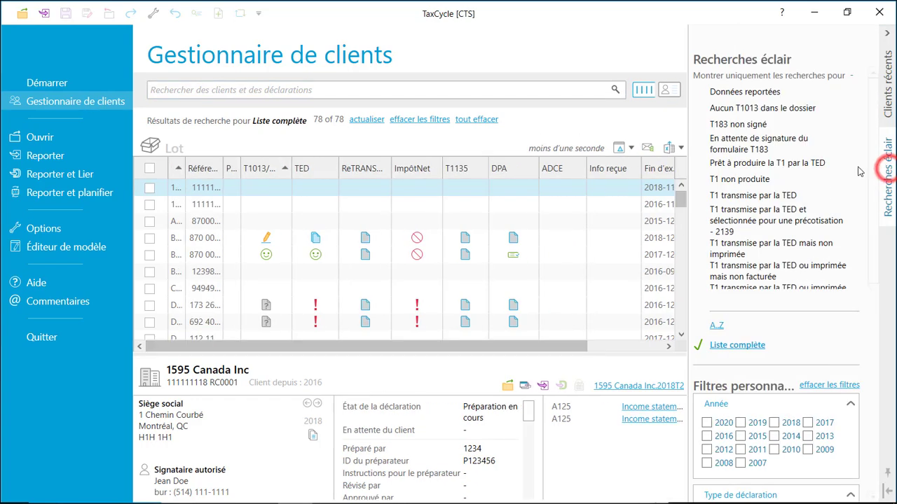
click(767, 162)
click(887, 33)
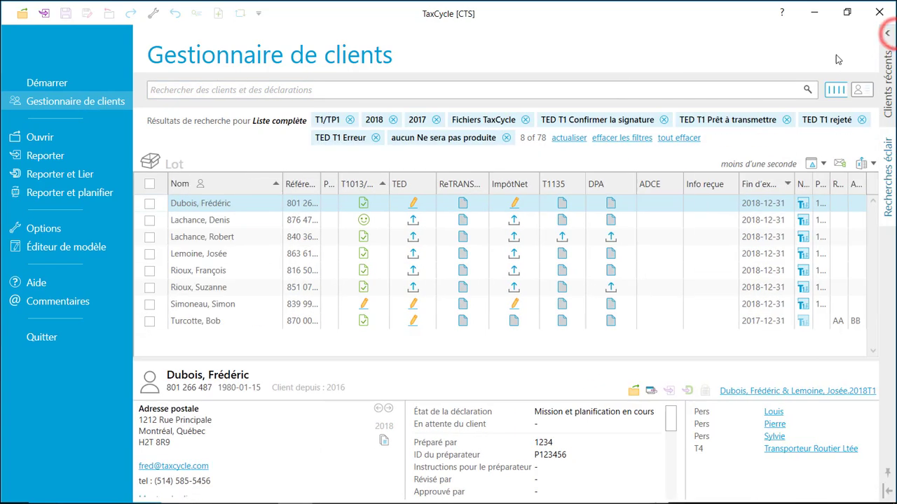
Add all the filtered returns to a batch and set the batch operation to Transmettre with type TED T1
click(149, 184)
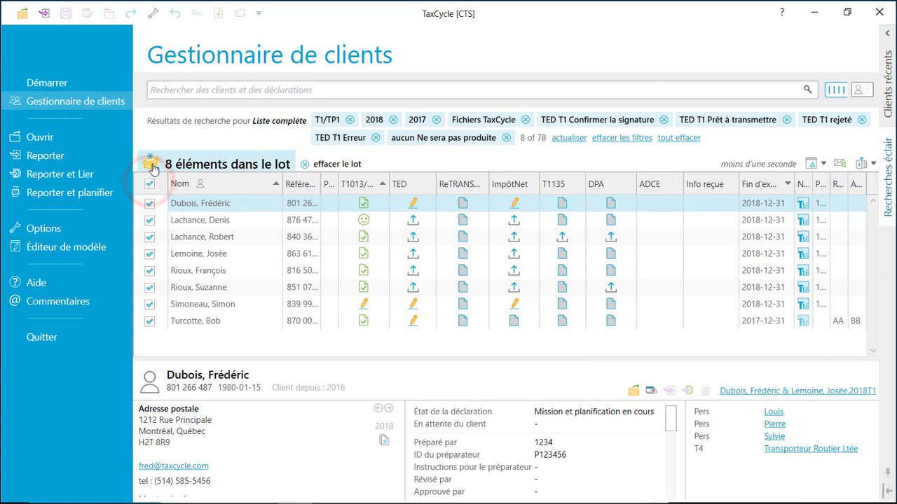
click(152, 165)
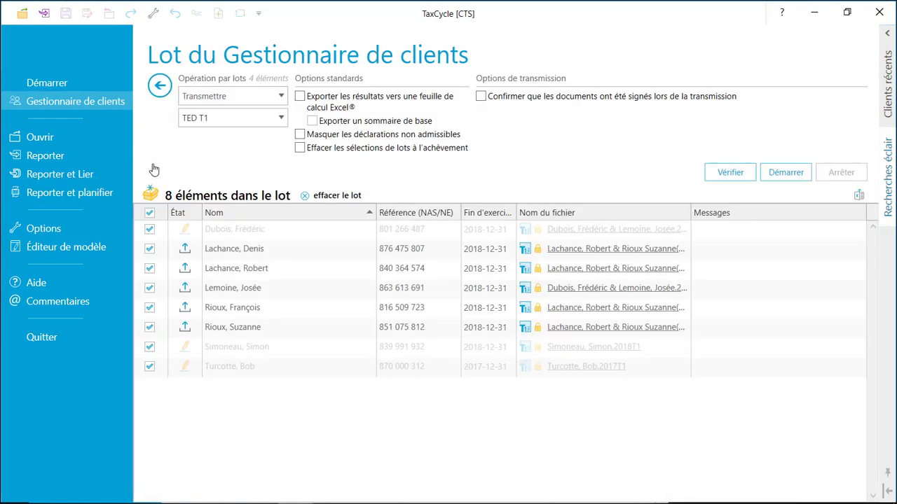
click(276, 100)
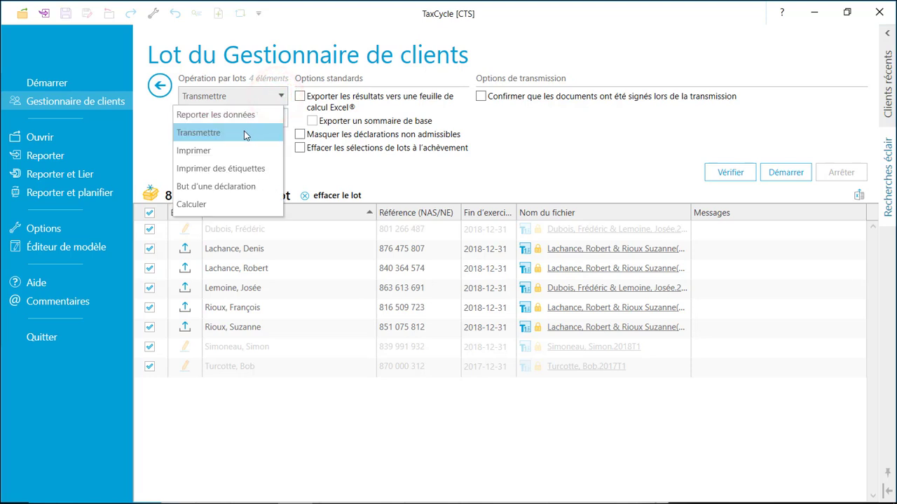
click(244, 135)
click(276, 117)
scroll(263, 140, up, 1)
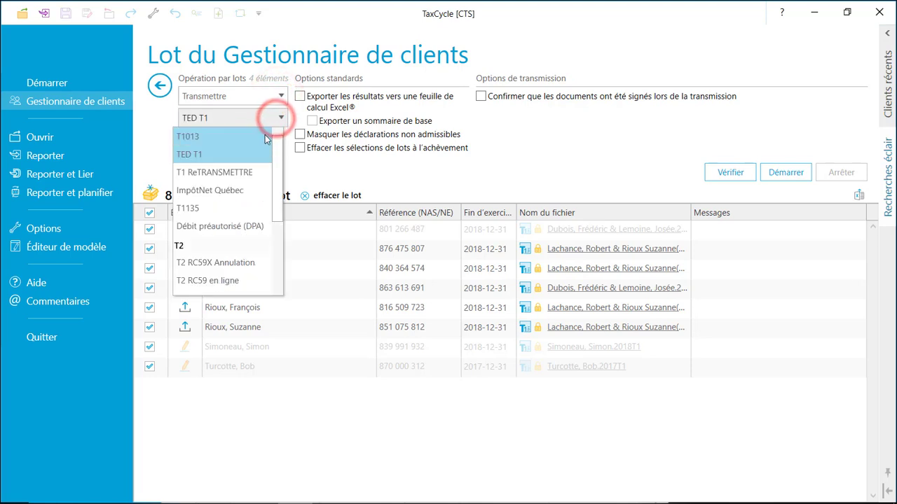
click(246, 154)
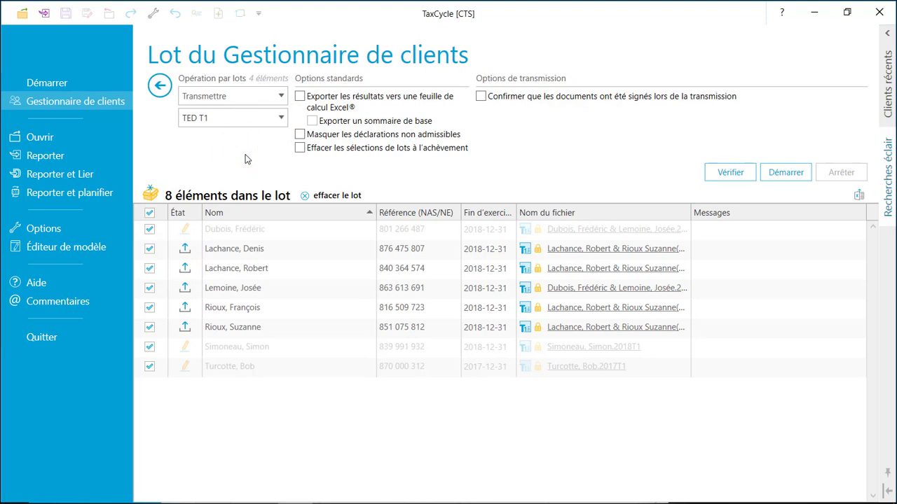
Hide ineligible returns, enable confirmation that documents were signed on transmission, and start the batch
click(299, 135)
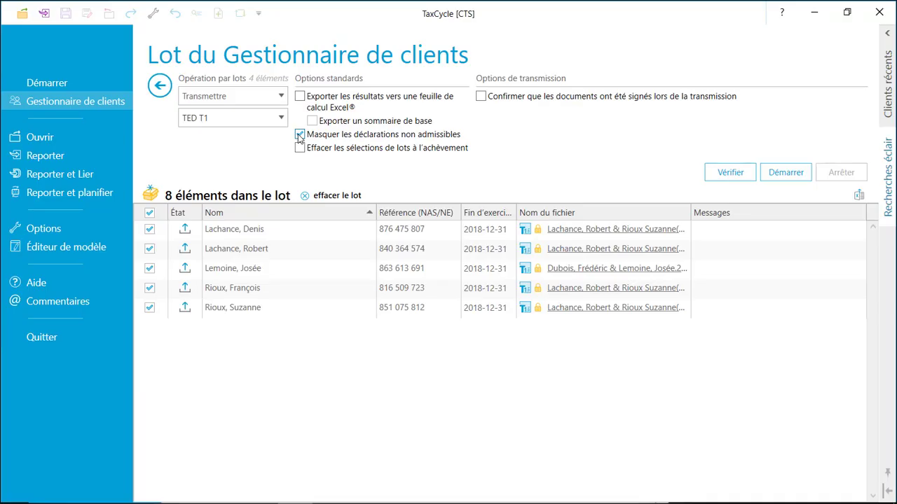
click(480, 97)
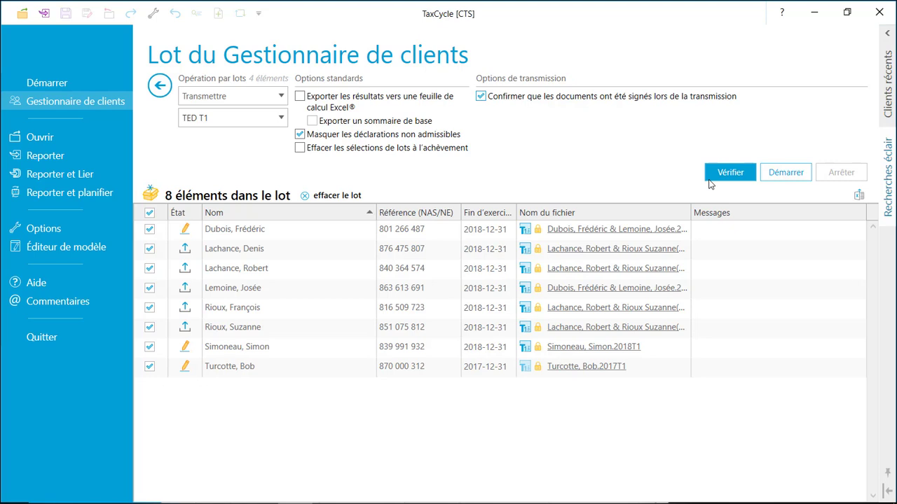
click(767, 175)
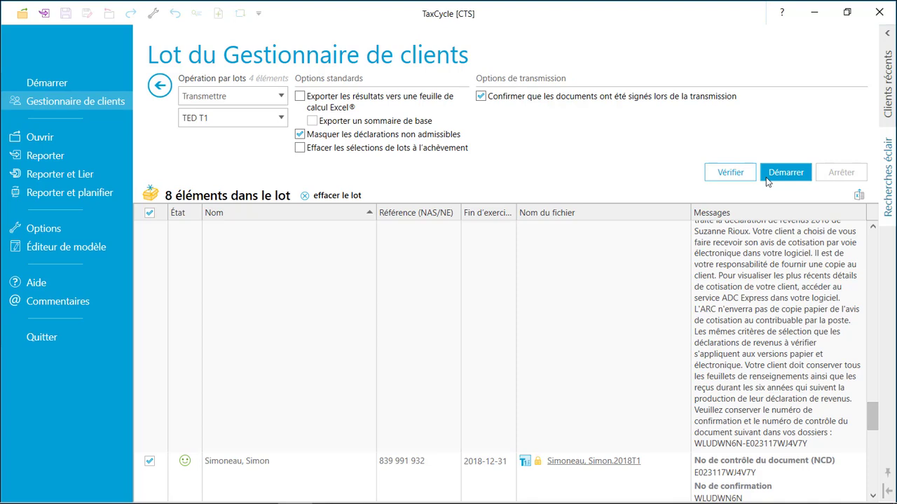
Open the transmission workflow settings (Flux des travaux) in the program options
click(94, 233)
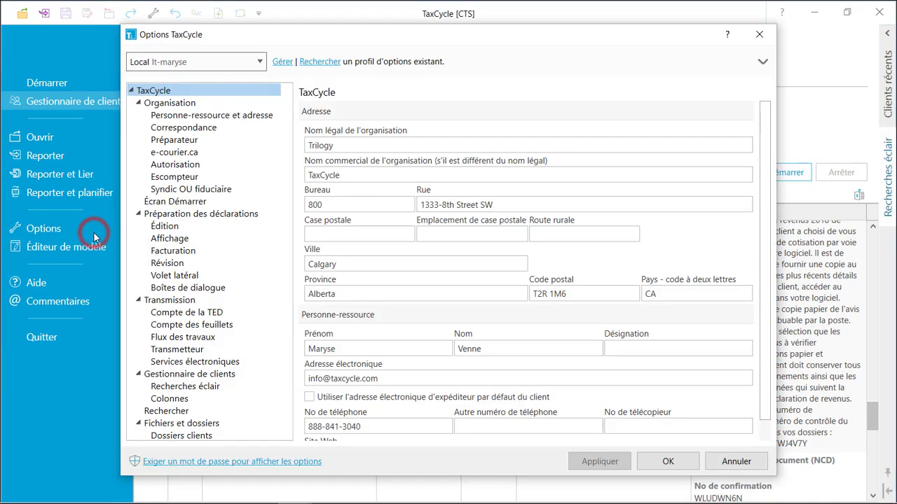
click(183, 339)
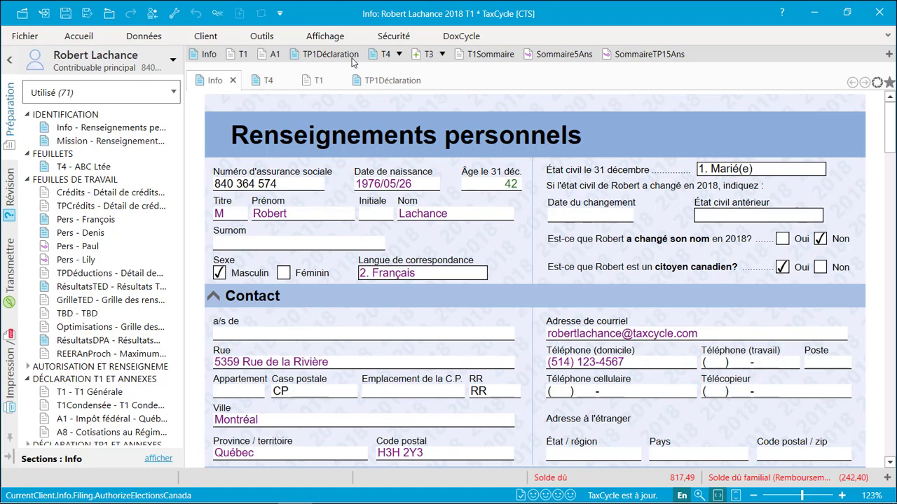
Open the history of the current T1 file from its file information page
click(25, 36)
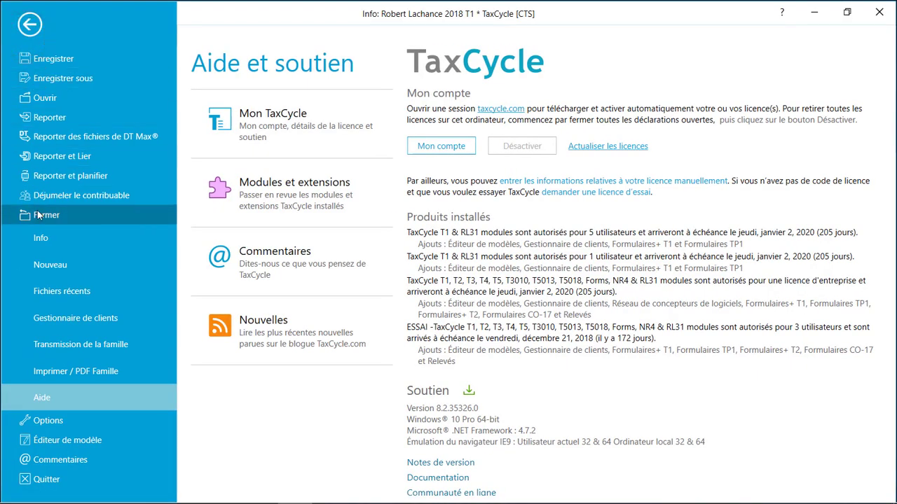
click(40, 236)
click(277, 428)
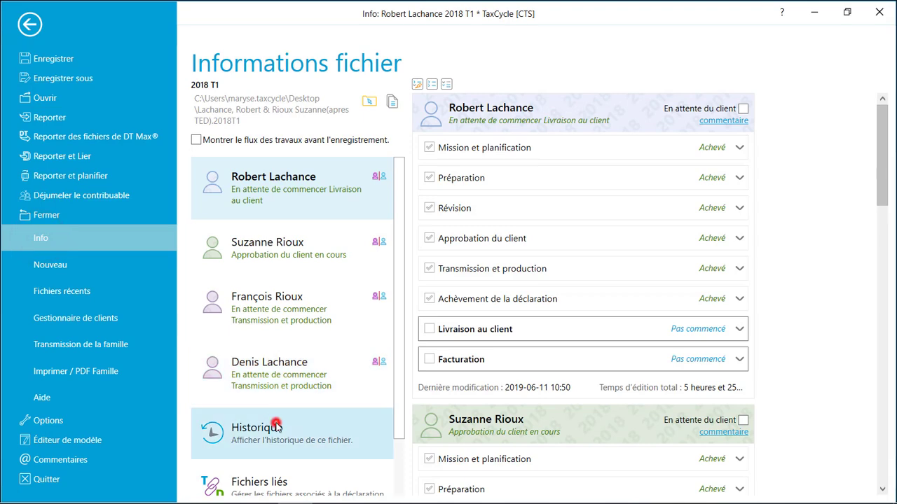